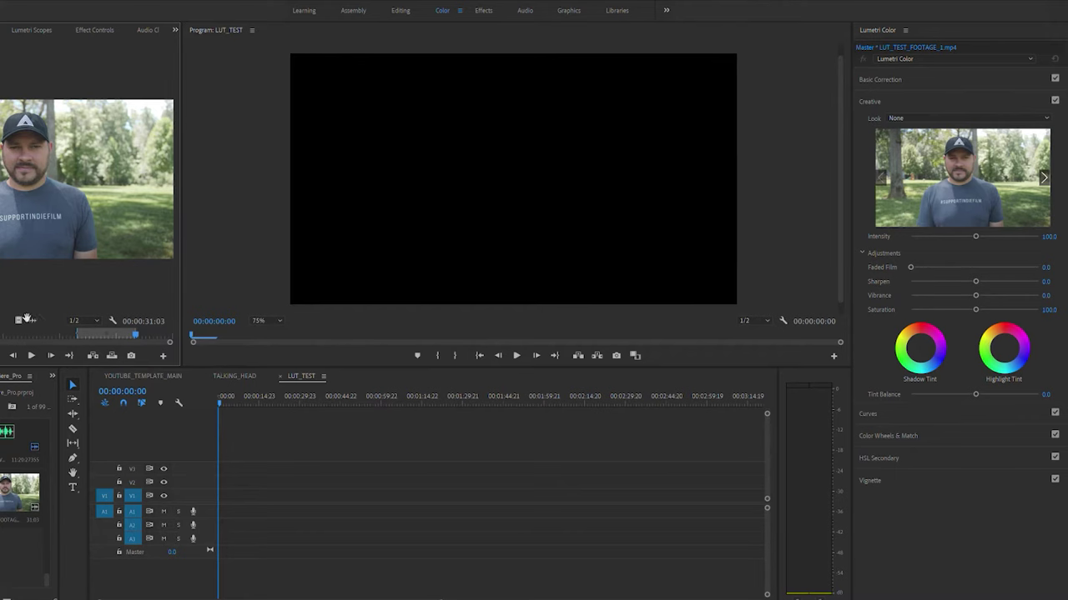
Place LUT_TEST_FOOTAGE_1.mp4 on V1 of the LUT_TEST sequence and scrub to 00:00:39:04.
left_click_drag(26, 320, 303, 482)
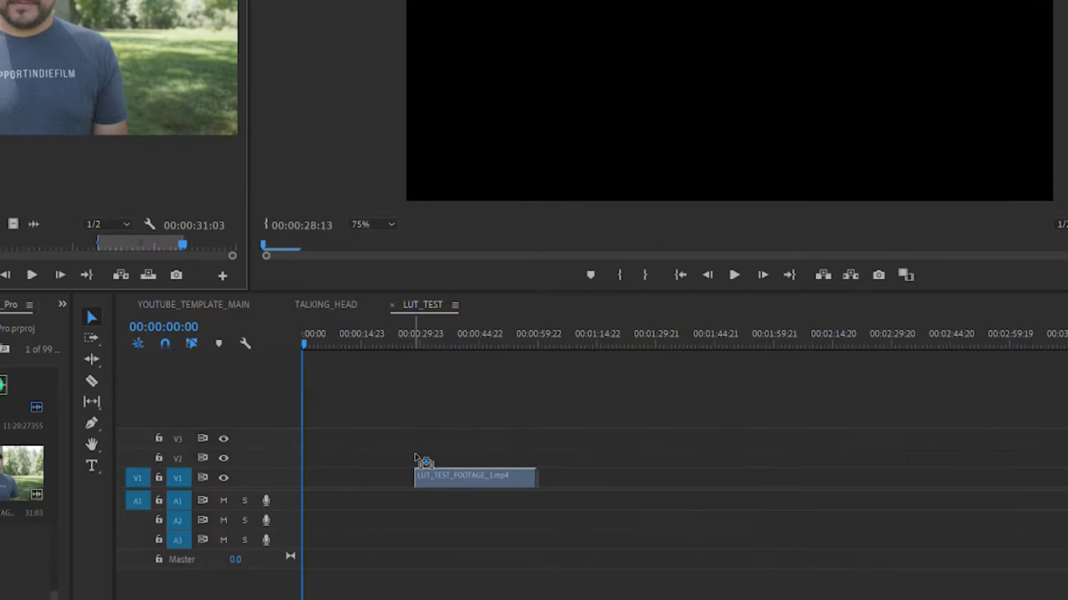
left_click_drag(421, 460, 422, 460)
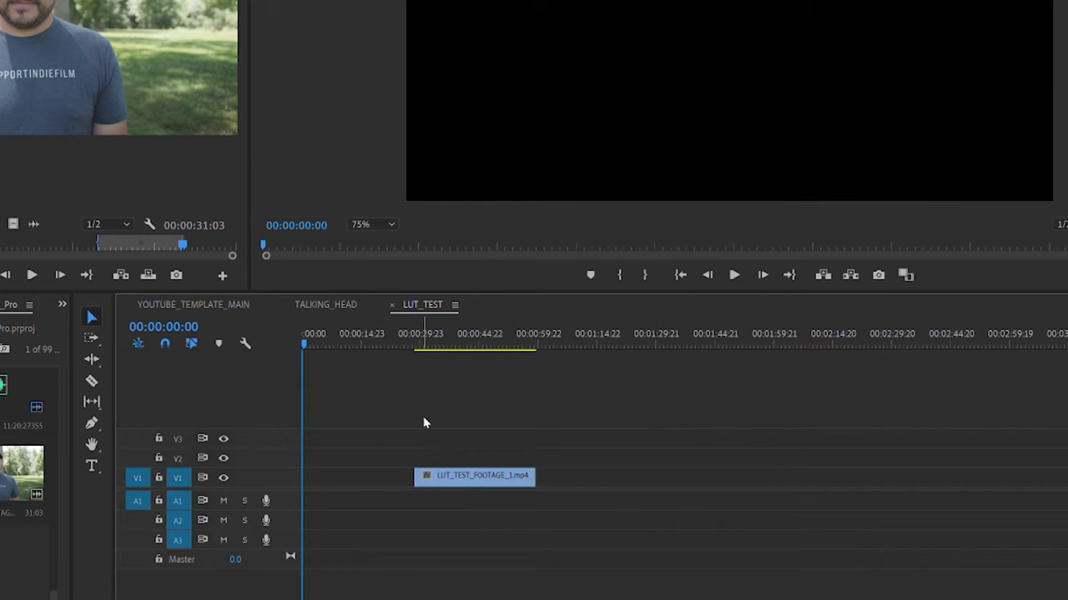
left_click_drag(417, 344, 515, 334)
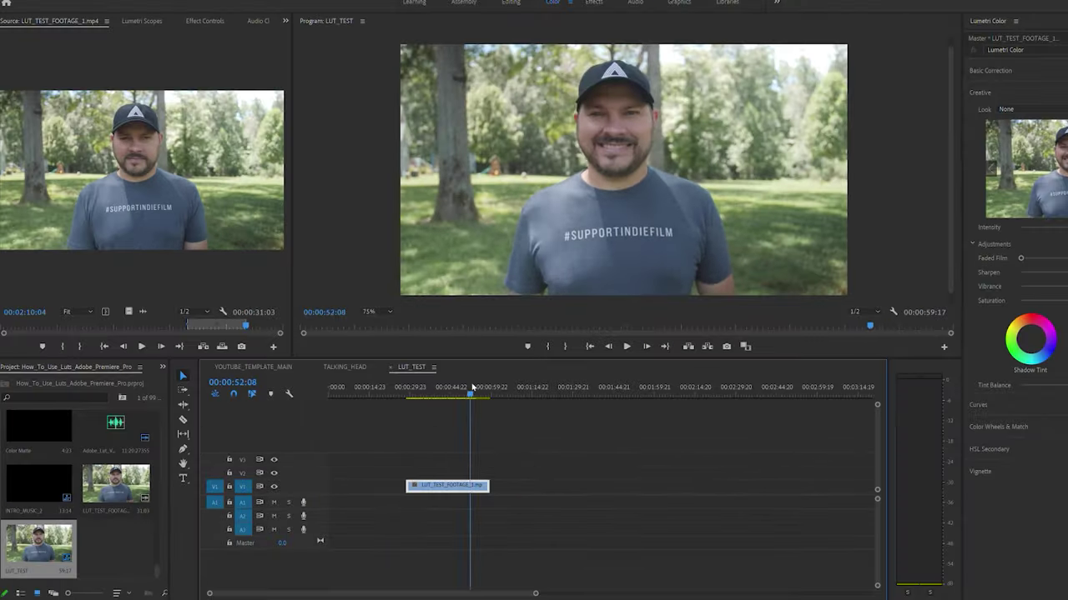
left_click_drag(472, 388, 436, 389)
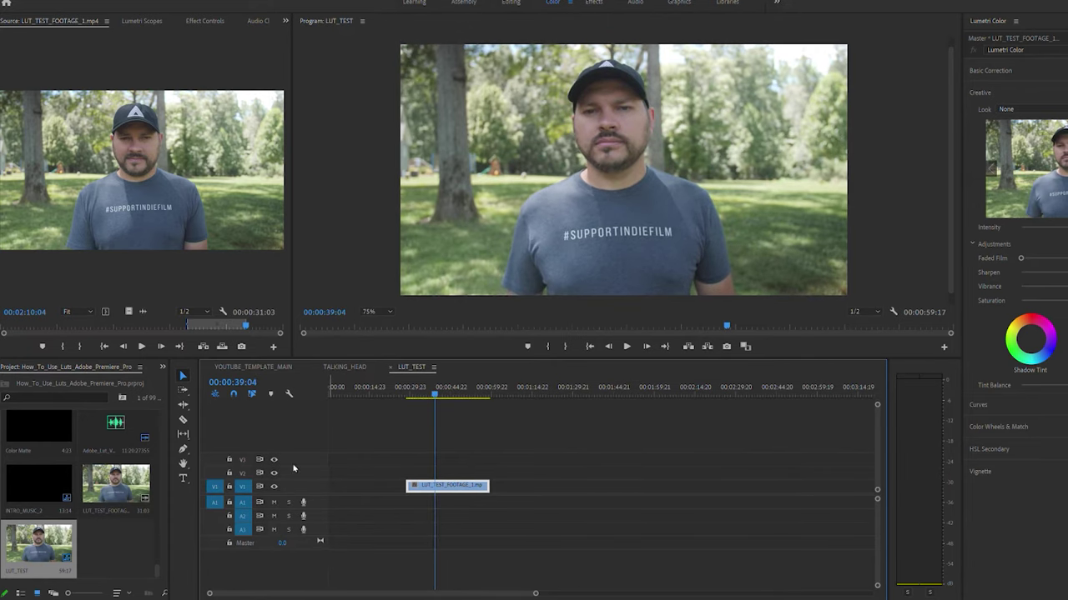
left_click_drag(174, 491, 274, 497)
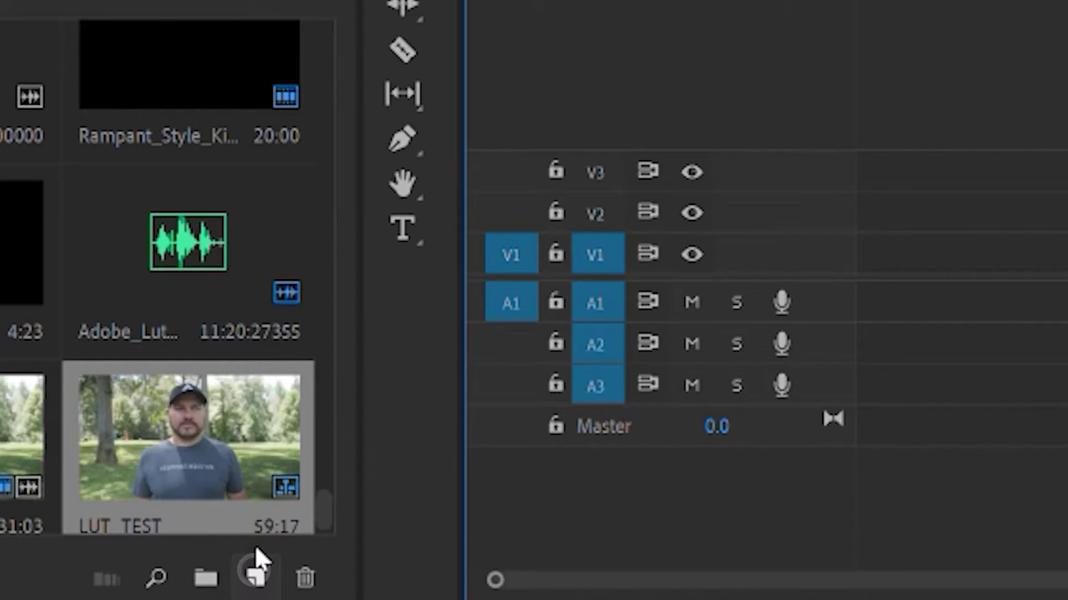
Create a new Adjustment Layer and lay it on V2 over the interview clip.
left_click(254, 547)
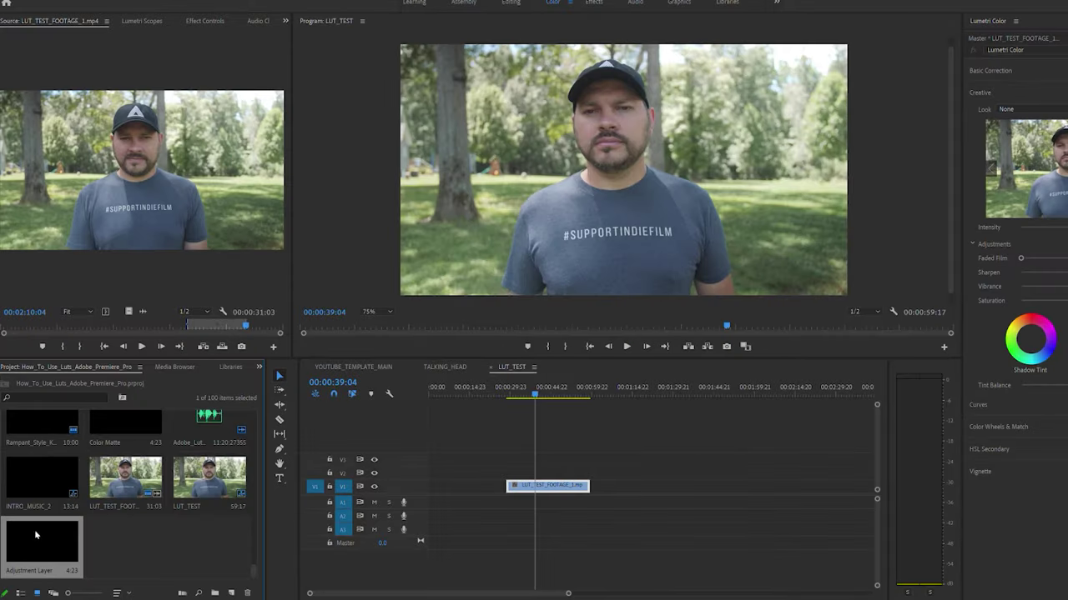
left_click_drag(34, 528, 600, 463)
Apply Lumetri Color from Video Effects > Color Correction to the adjustment layer.
key("shift+7")
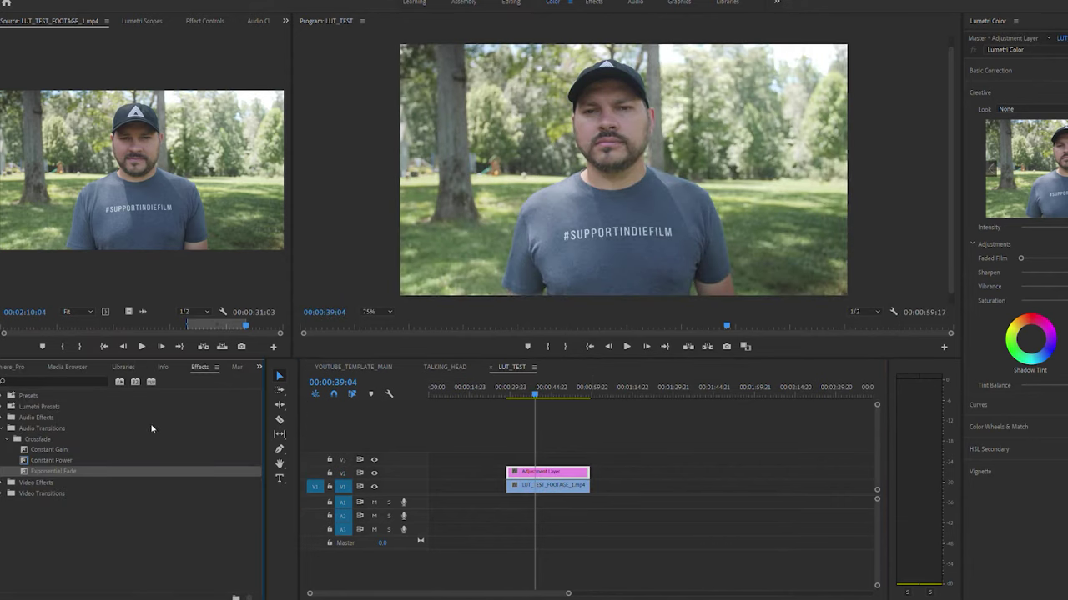
left_click(3, 425)
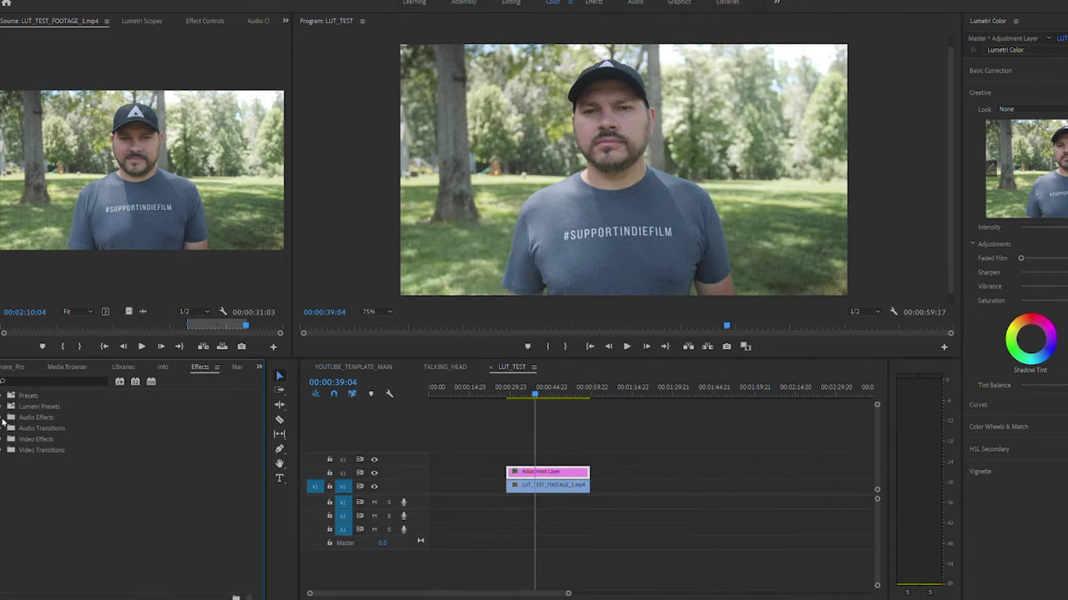
left_click(4, 438)
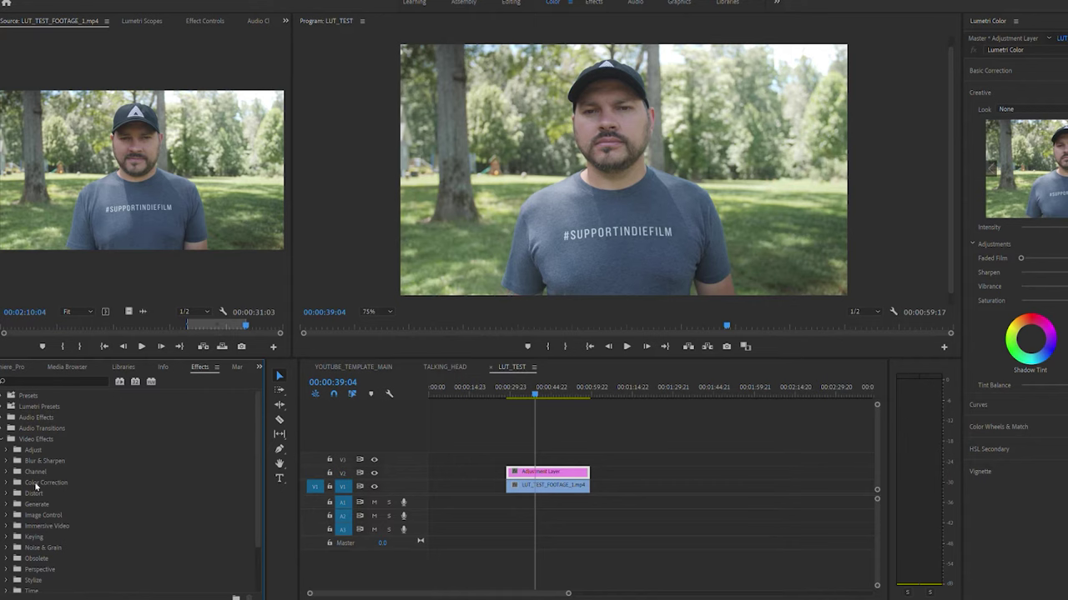
scroll(36, 488, "down", 1)
scroll(35, 484, "down", 2)
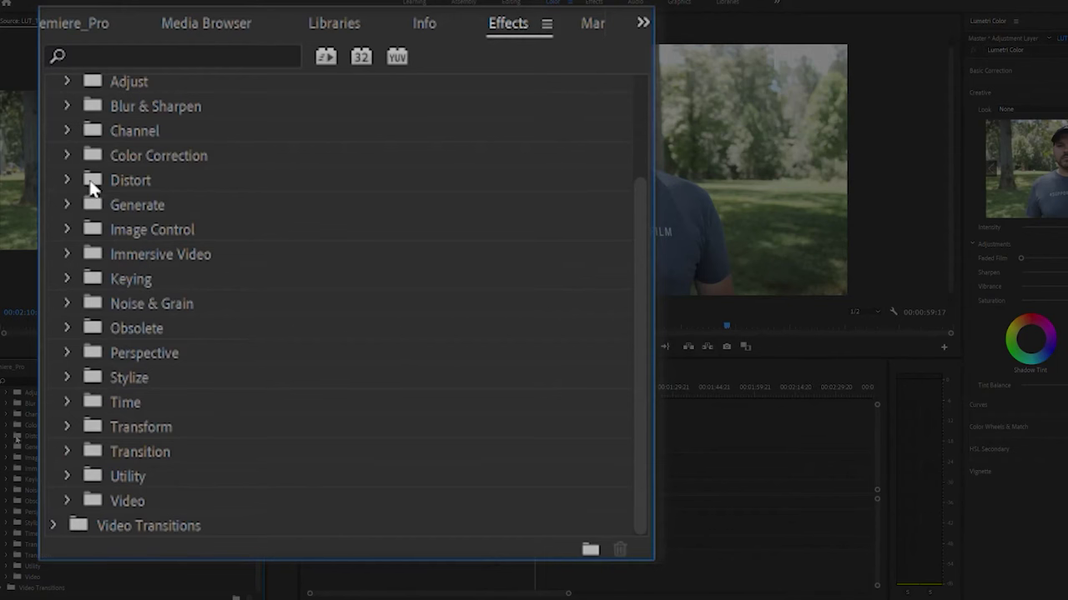
left_click(67, 154)
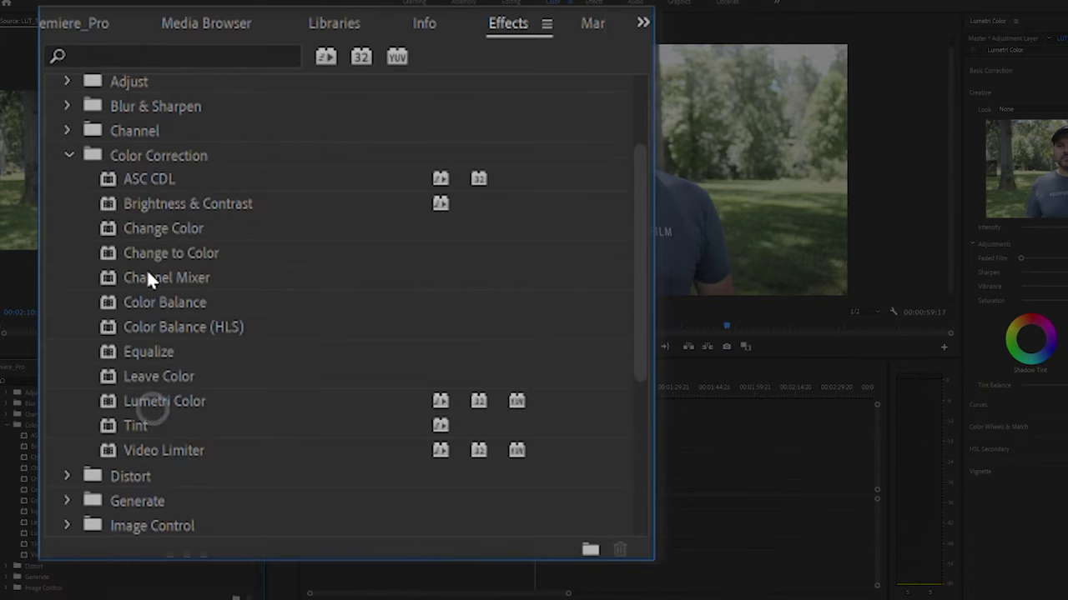
left_click_drag(153, 403, 157, 408)
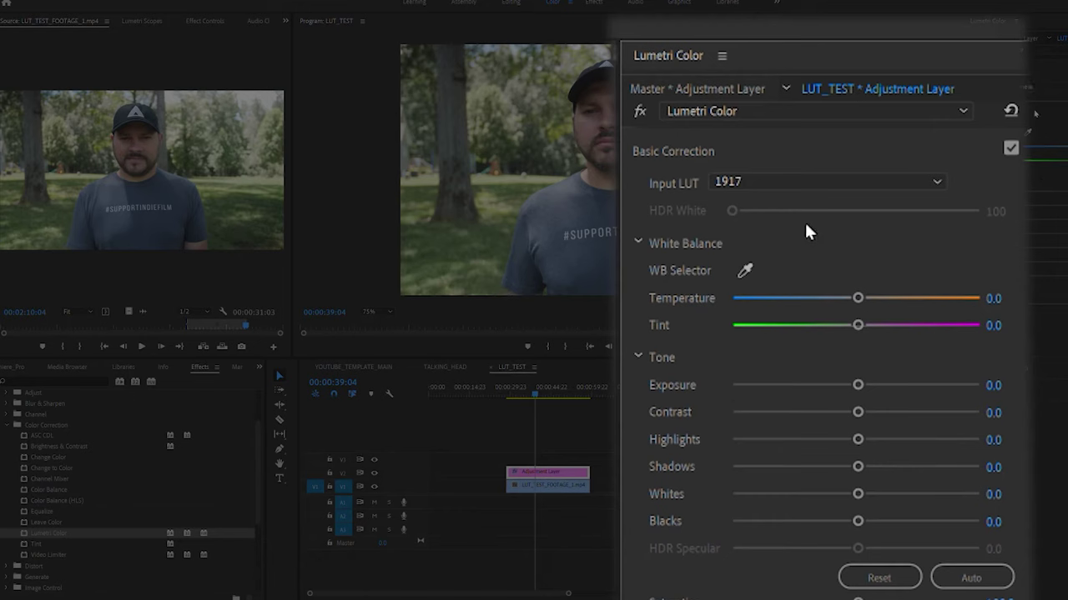
Adjust the Lumetri input LUT, set JOKER look intensity to 54.2 and raise Sharpen to 11.9.
left_click(765, 181)
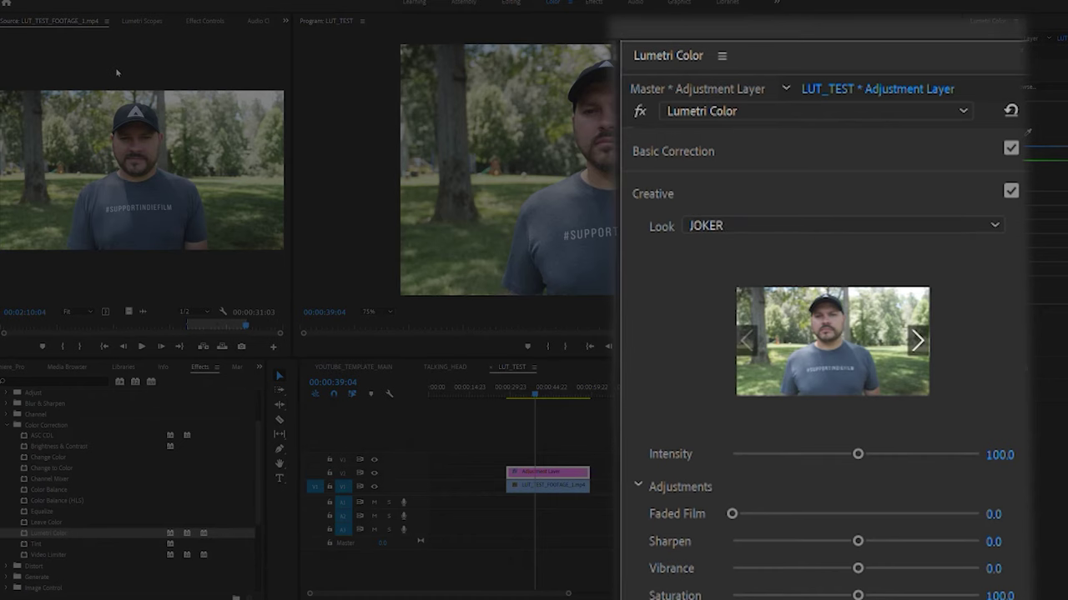
left_click_drag(857, 454, 798, 454)
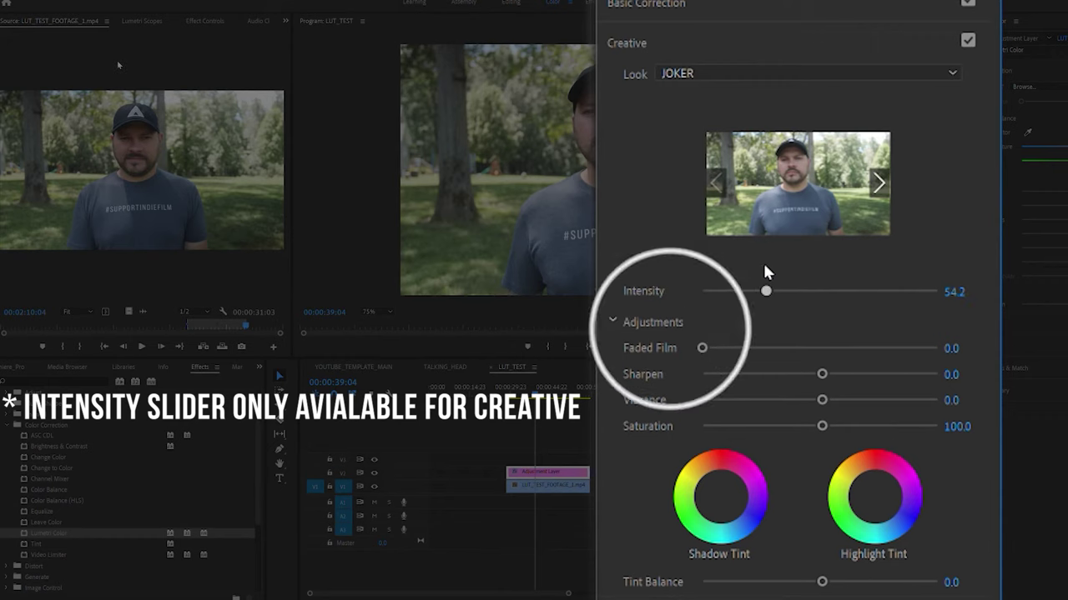
mouse_move(821, 374)
left_mouse_down()
mouse_move(824, 359)
mouse_move(843, 358)
mouse_move(832, 355)
left_mouse_up()
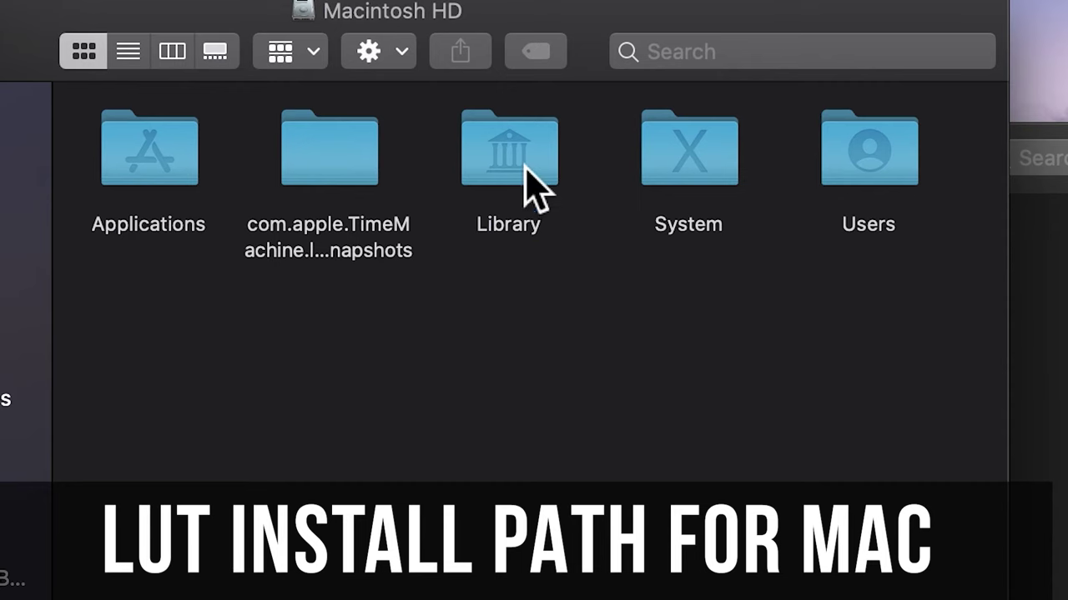
Browse Library > Application Support > Adobe > Common > LUT in Finder.
double_click(526, 166)
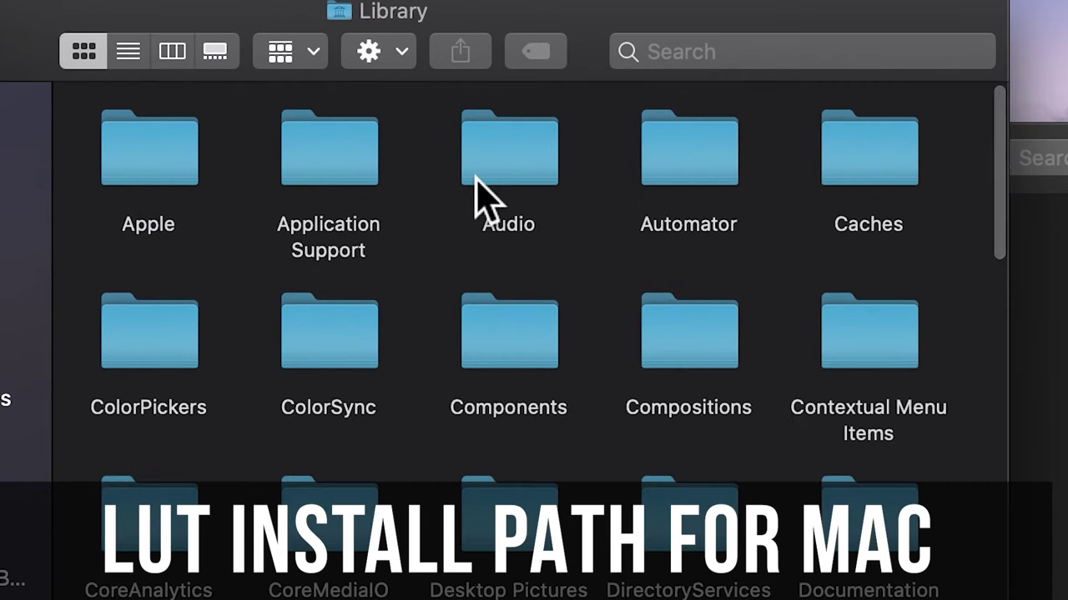
double_click(317, 167)
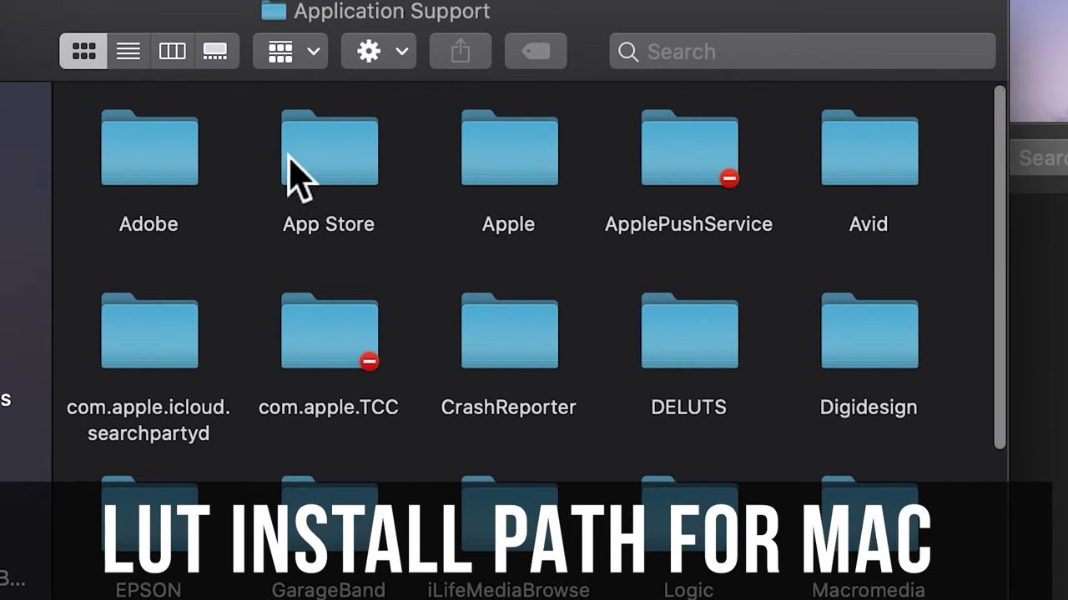
double_click(168, 150)
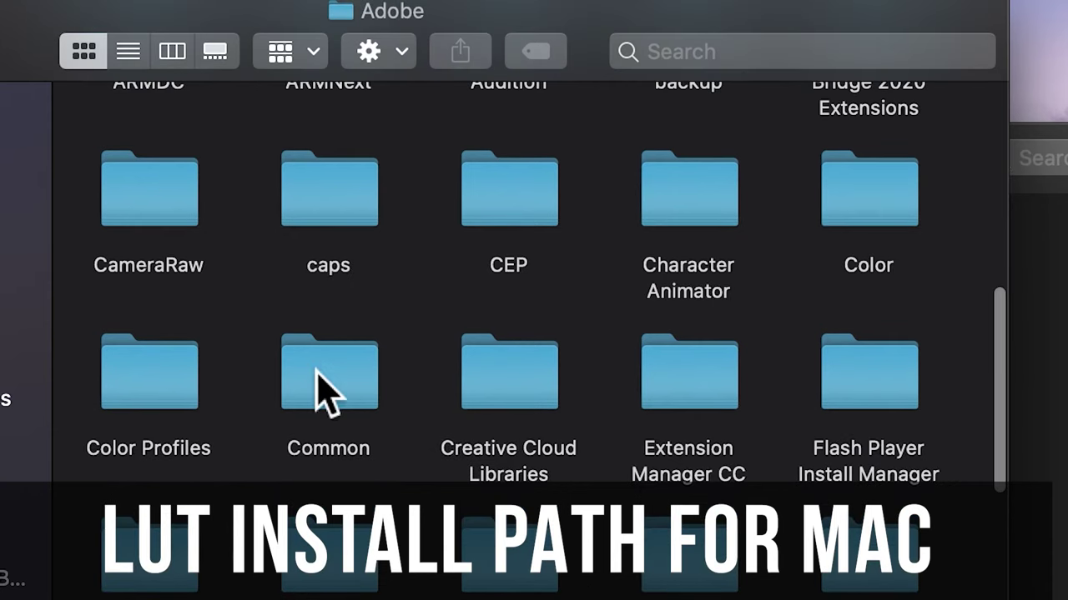
double_click(319, 392)
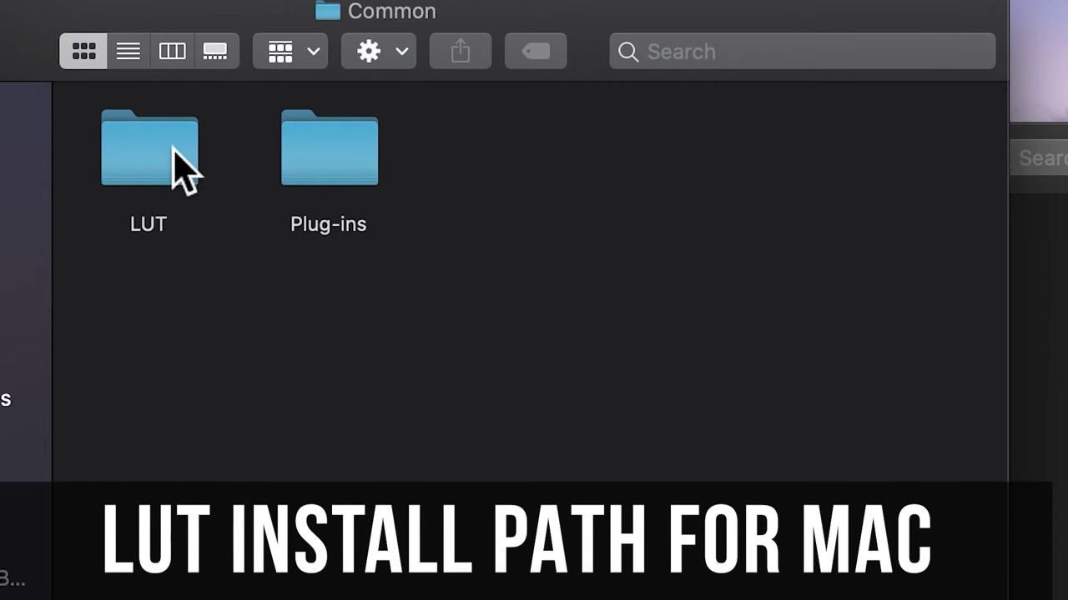
double_click(173, 151)
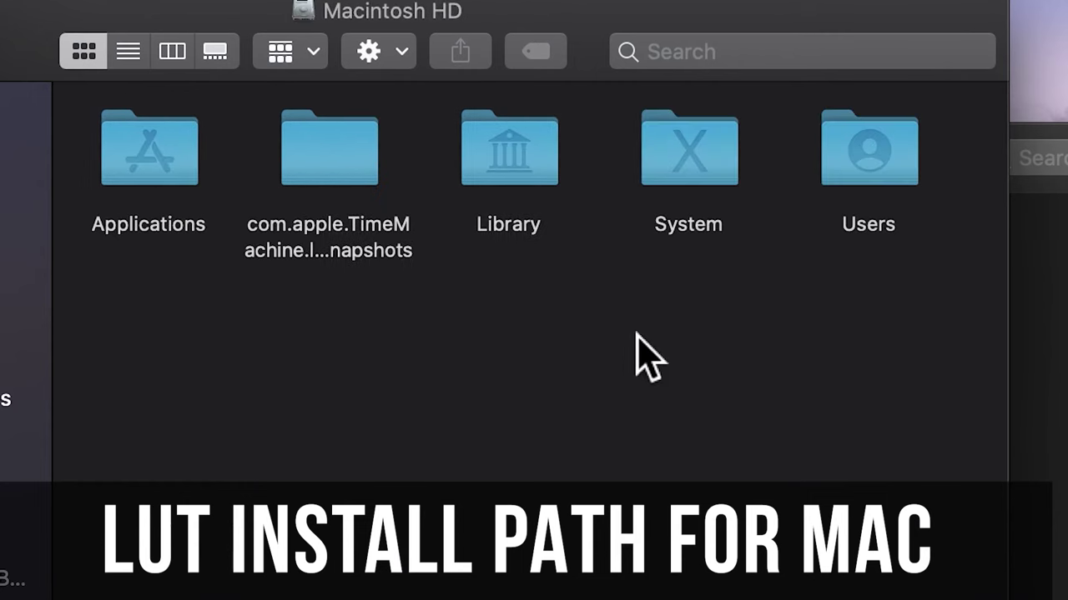
Retrace Library > Application Support > Adobe > Common > LUT and point out the Creative folder.
double_click(527, 171)
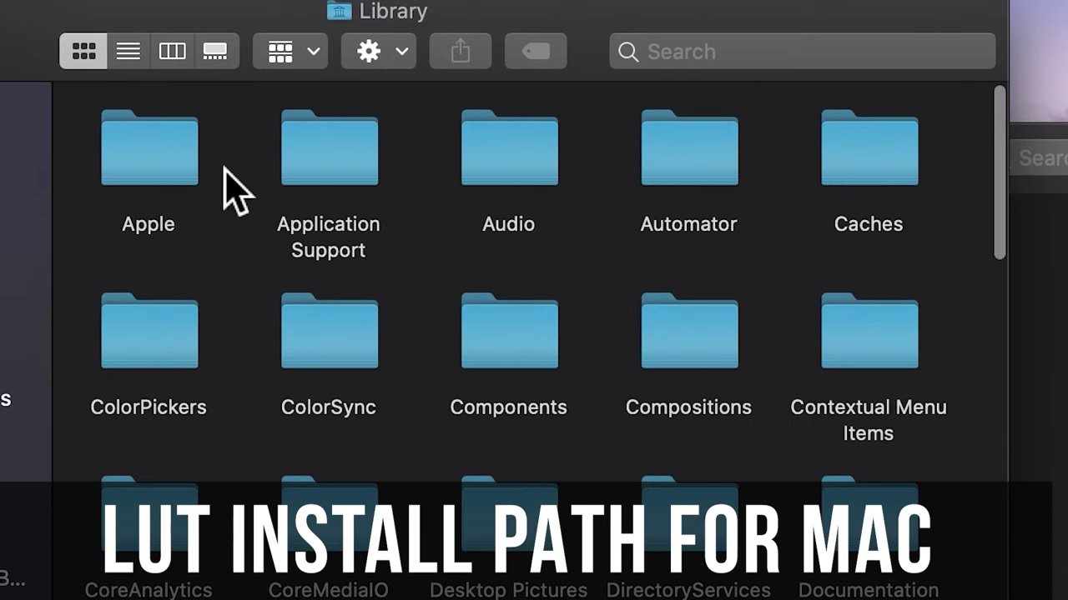
left_click(315, 144)
double_click(316, 143)
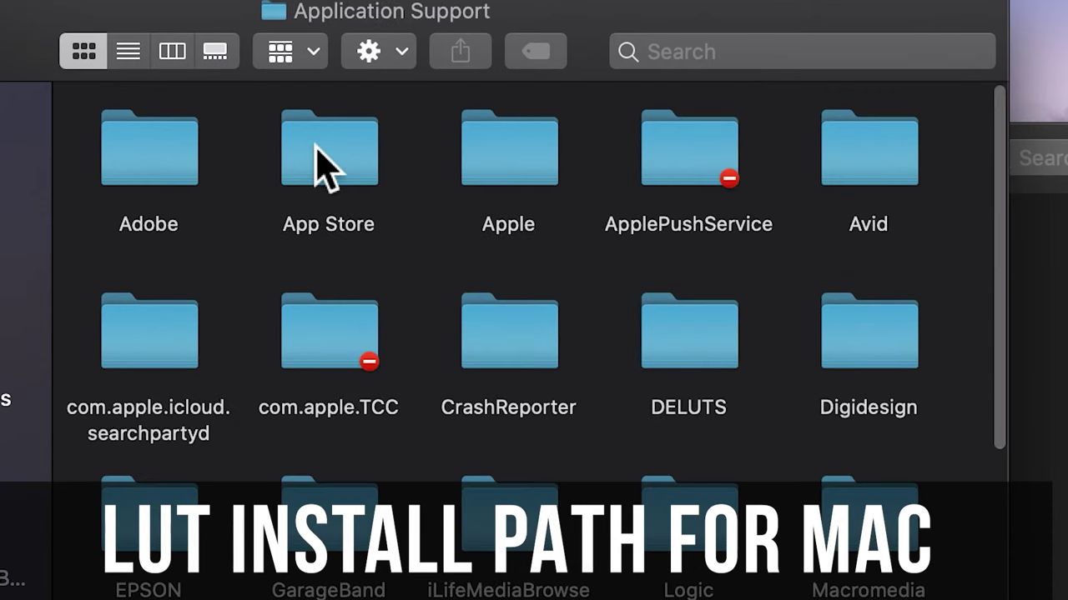
left_click(171, 165)
double_click(171, 165)
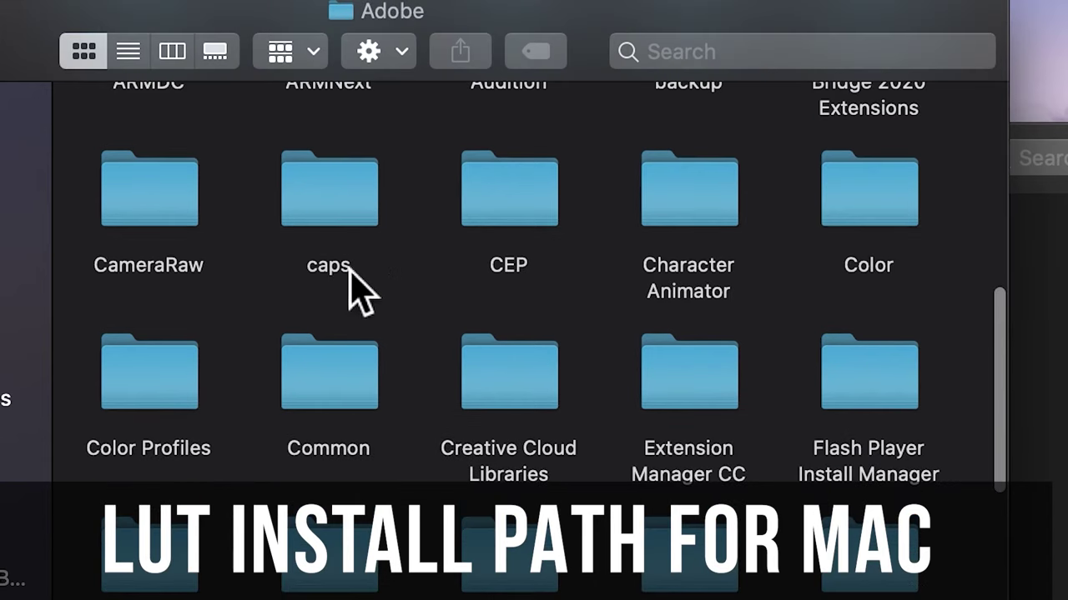
left_click(318, 382)
double_click(318, 382)
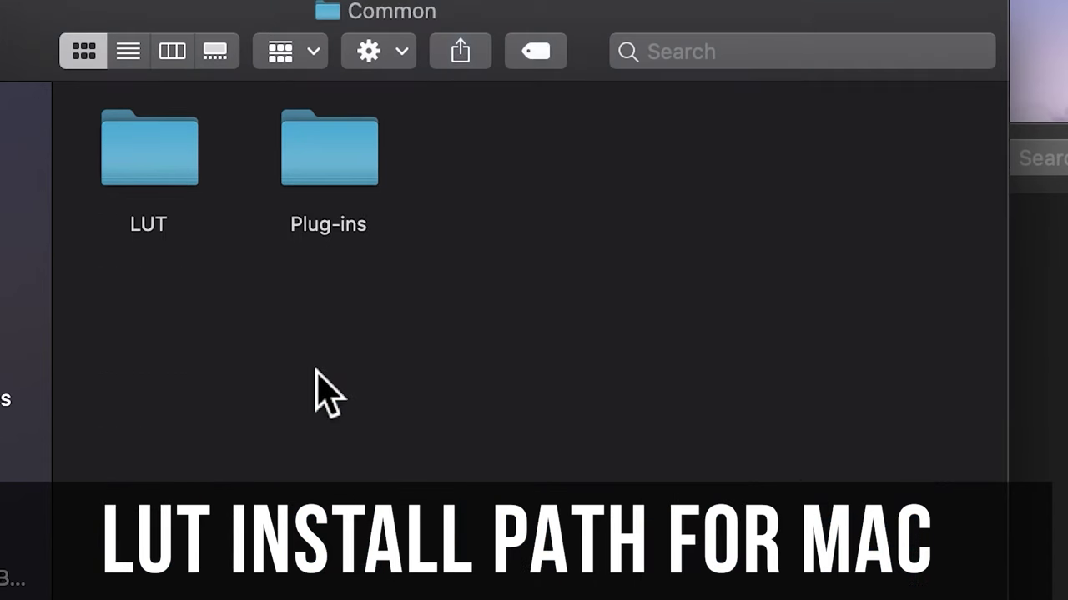
left_click(171, 147)
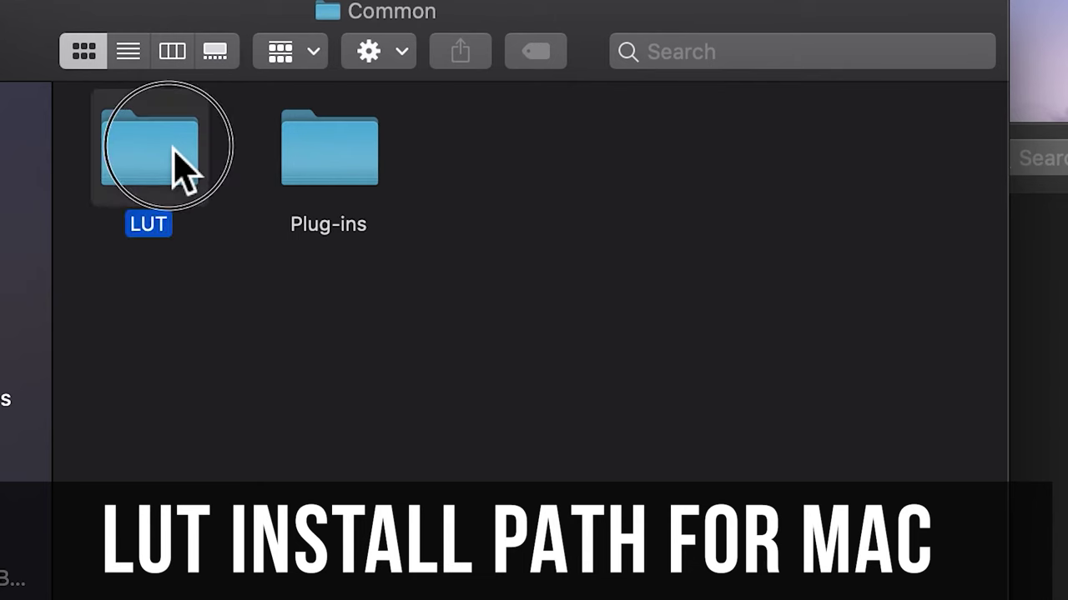
double_click(171, 148)
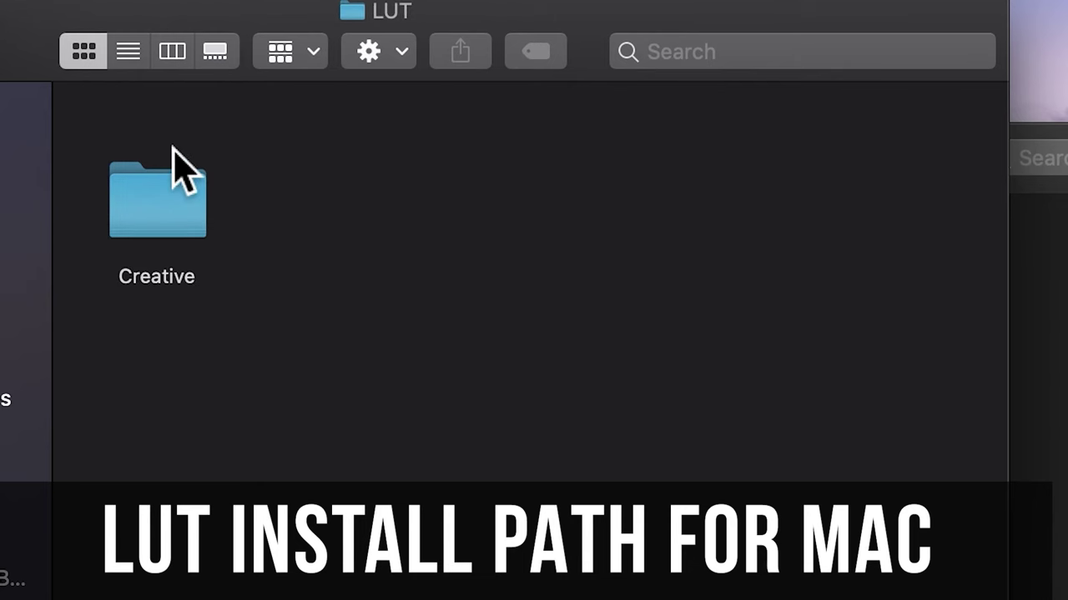
left_click(174, 209)
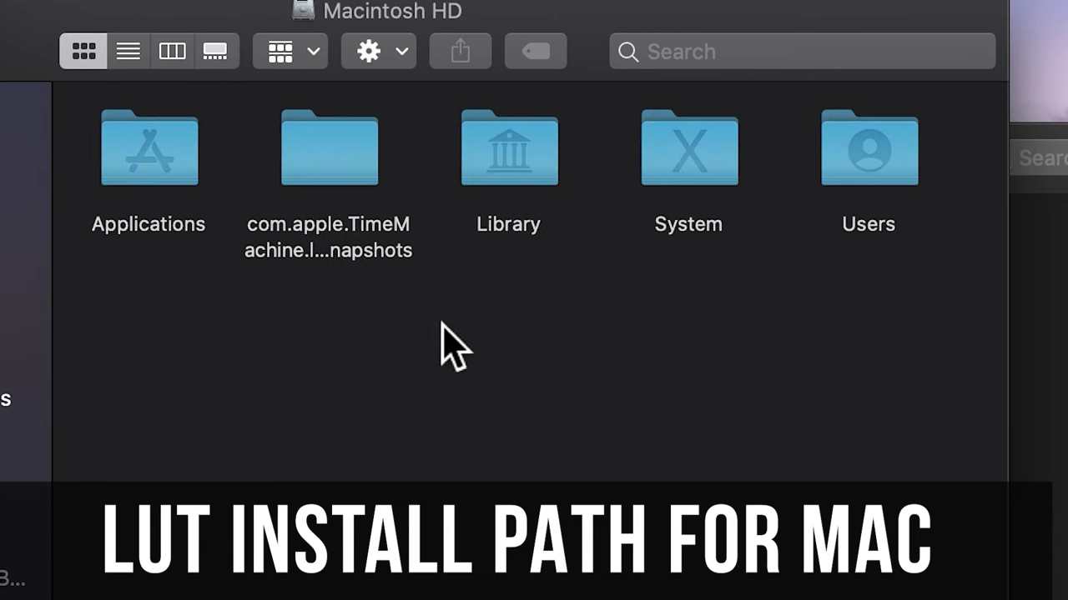
Open Library > Application Support > Adobe on Macintosh HD.
left_click(525, 185)
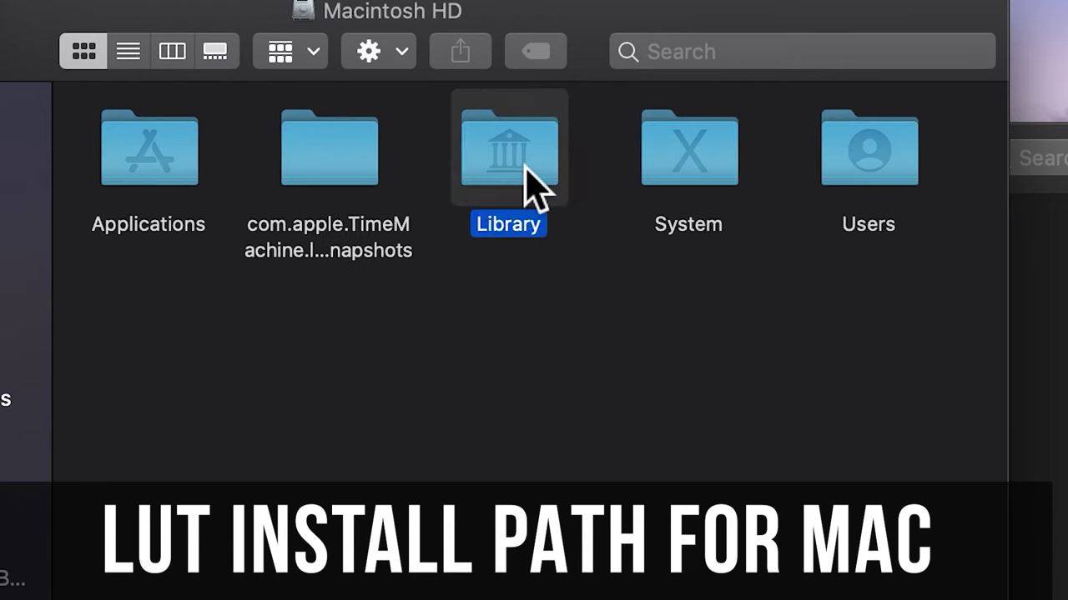
double_click(525, 185)
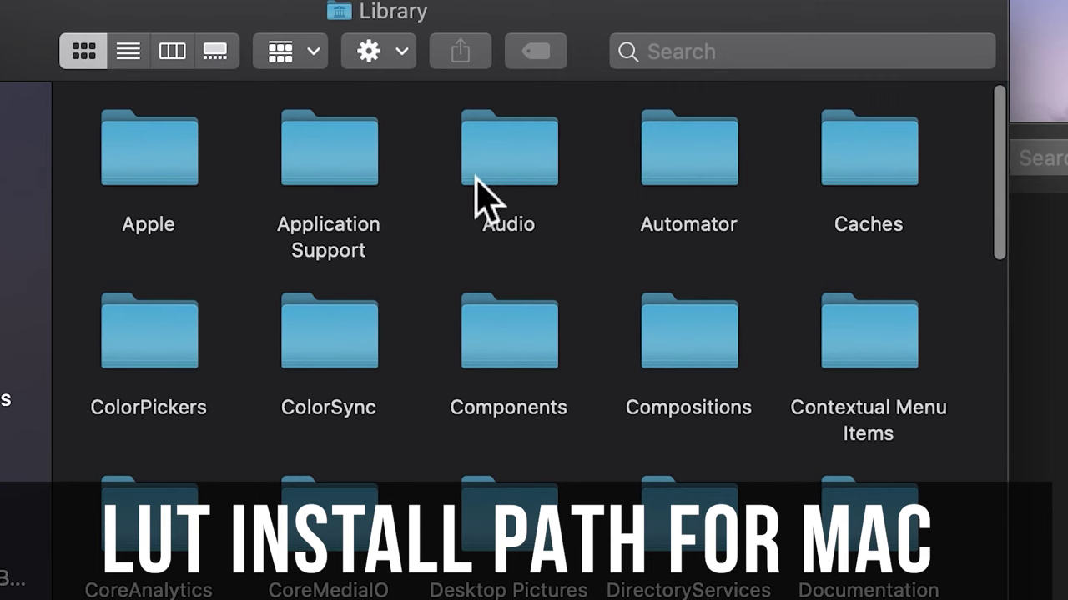
left_click(326, 167)
double_click(325, 167)
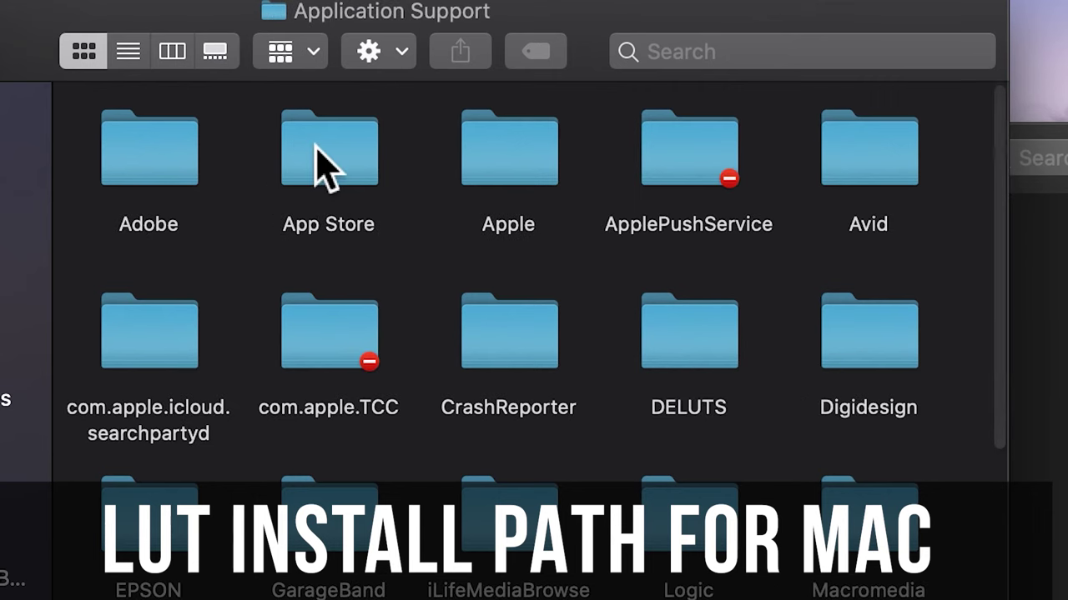
left_click(170, 155)
double_click(169, 155)
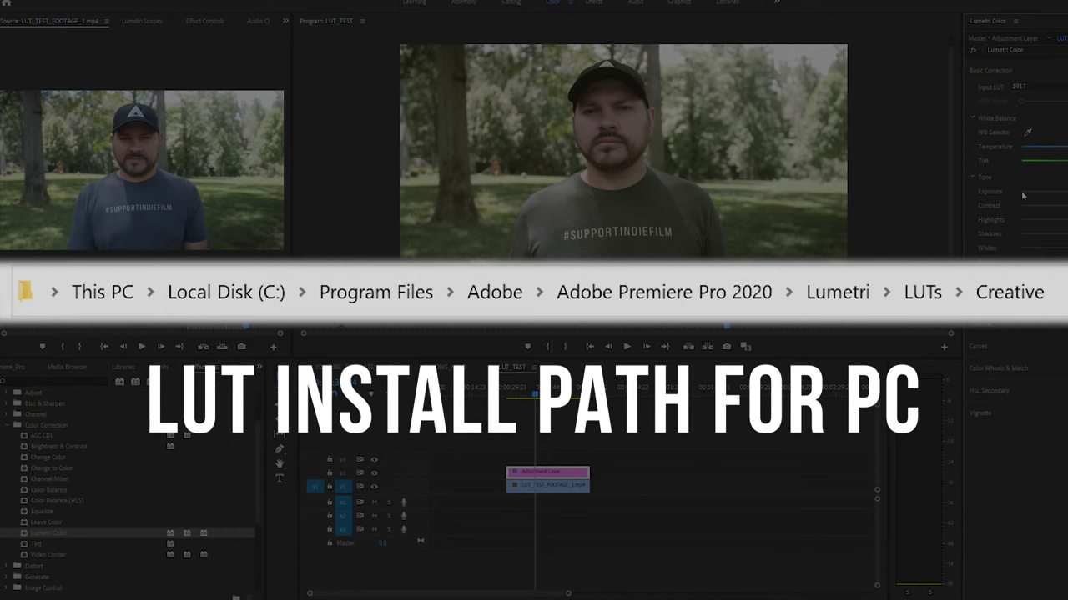
Set the Lumetri Basic Correction Input LUT back to None.
left_click(1034, 90)
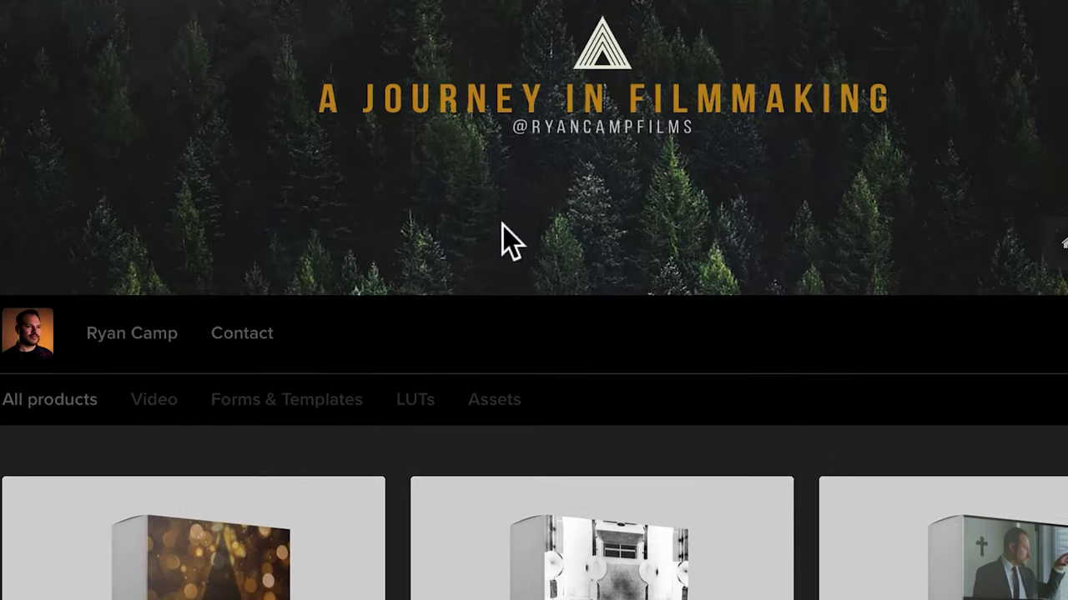
Open the Ultimate Hollywood LUTs product page from the store listing.
scroll(503, 235, "down", 5)
scroll(503, 234, "down", 2)
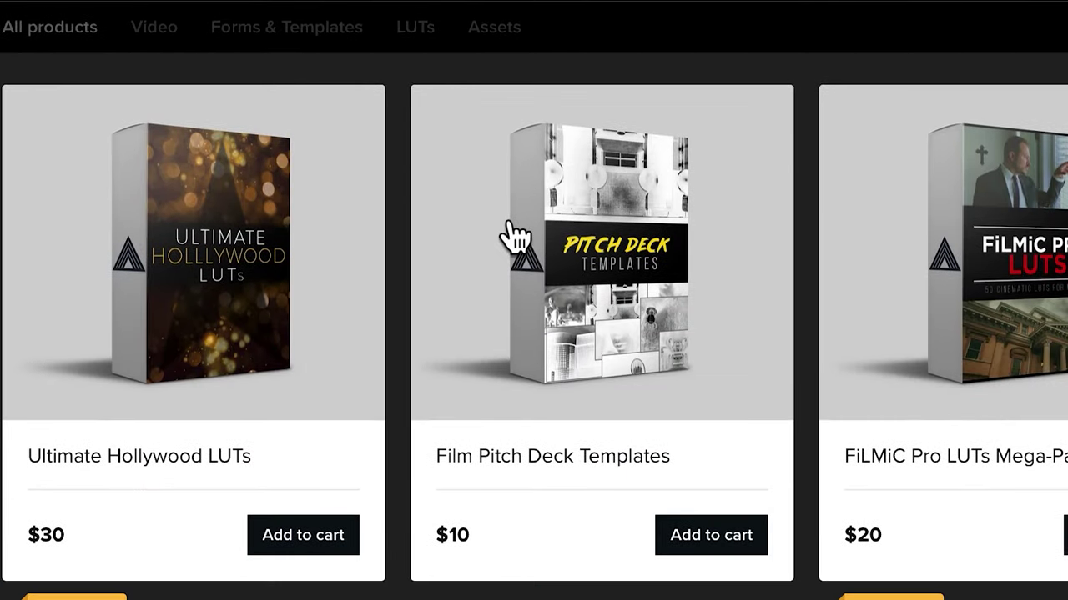
left_click(197, 270)
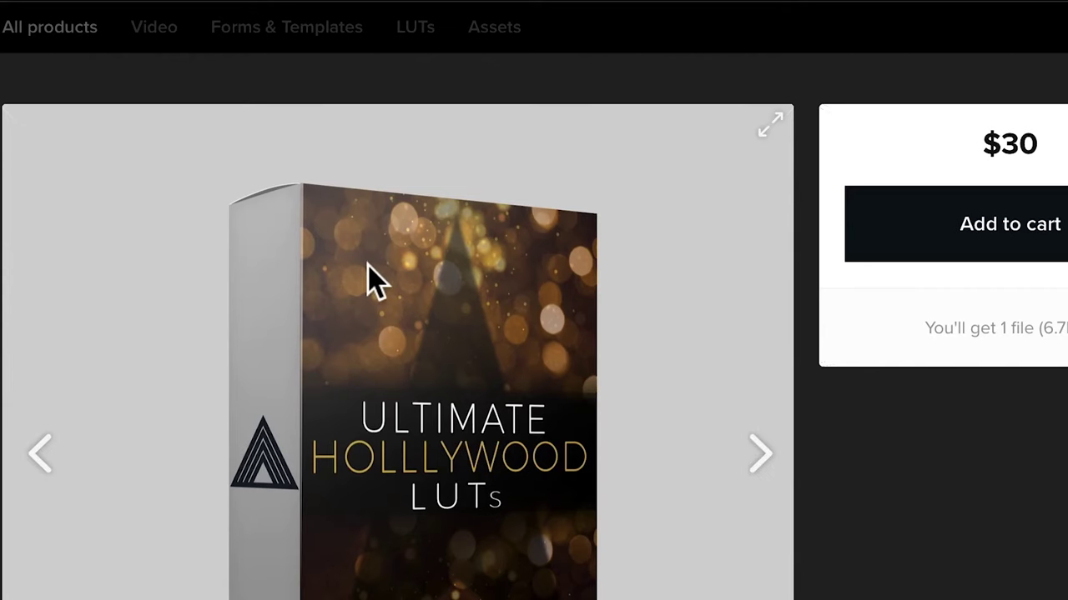
scroll(739, 301, "down", 2)
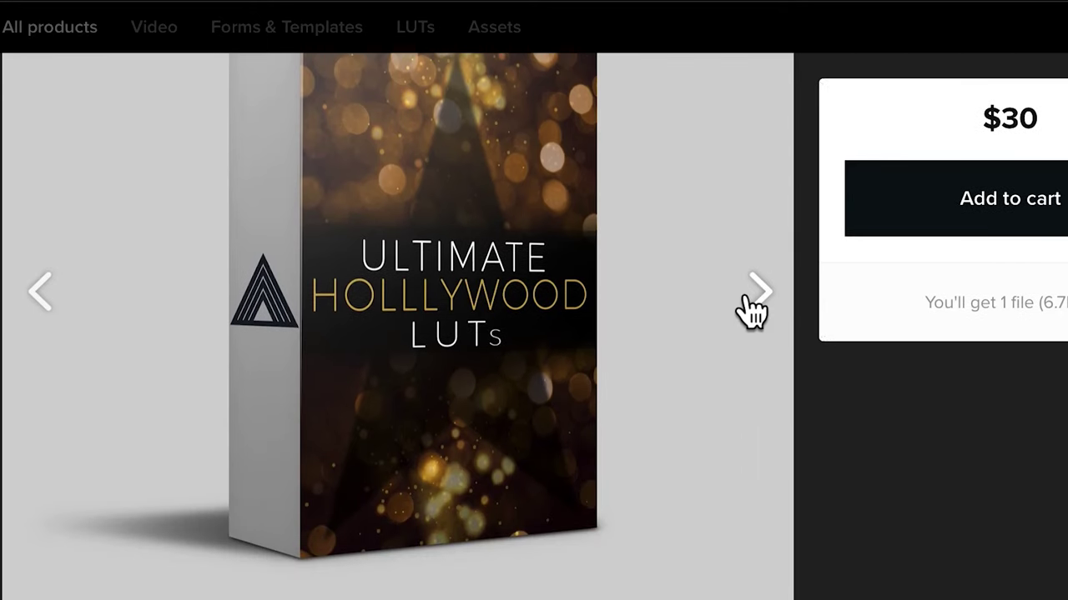
scroll(751, 311, "up", 2)
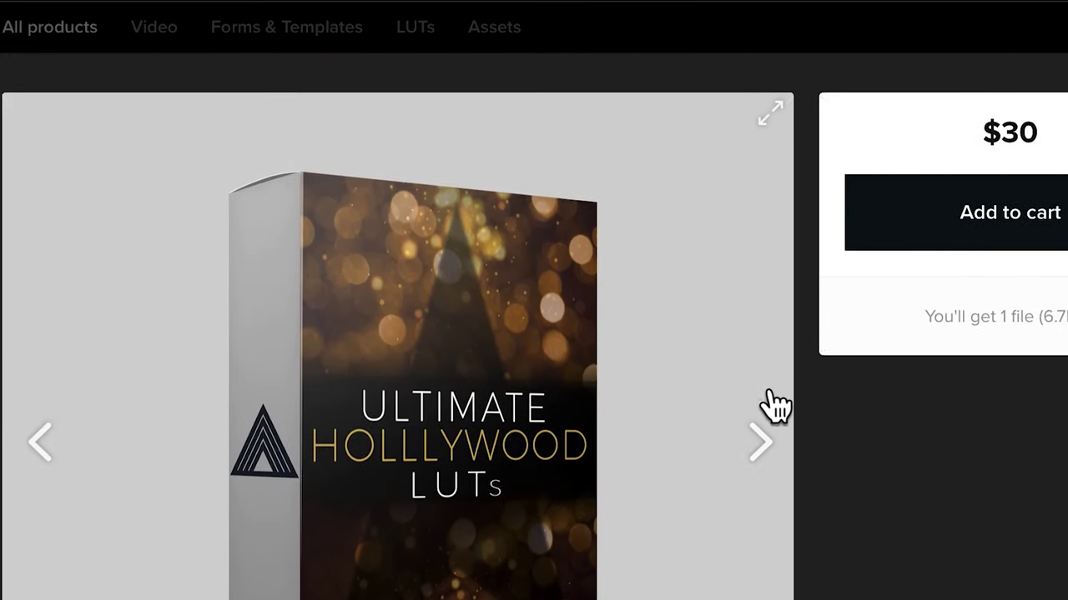
Cycle the preview images through the 1917, JOKER, OZARK and GAME OF THRONES looks.
left_click(756, 434)
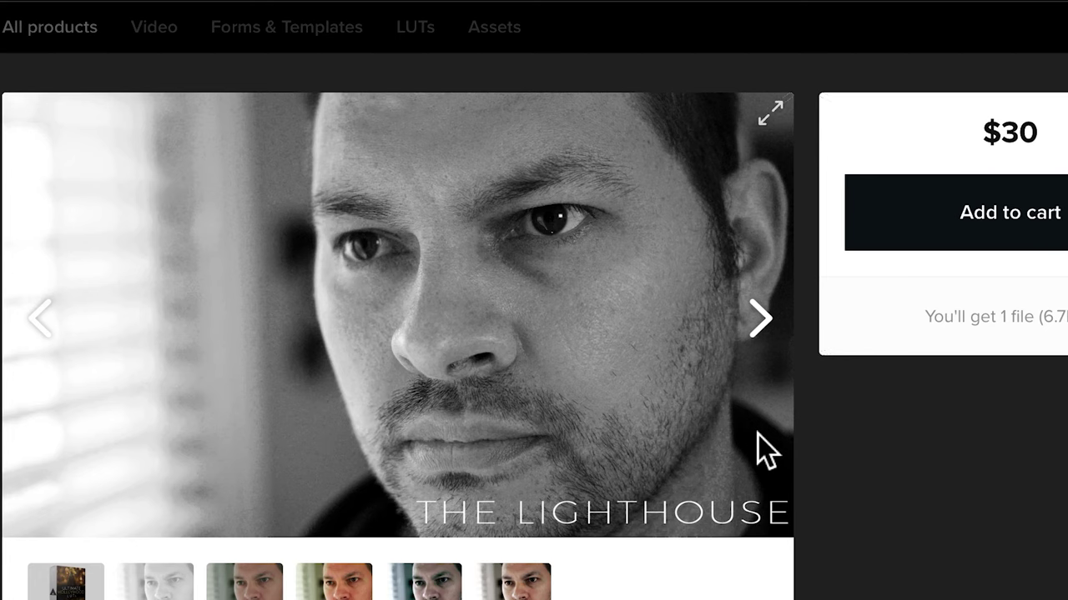
left_click(769, 318)
left_click(783, 336)
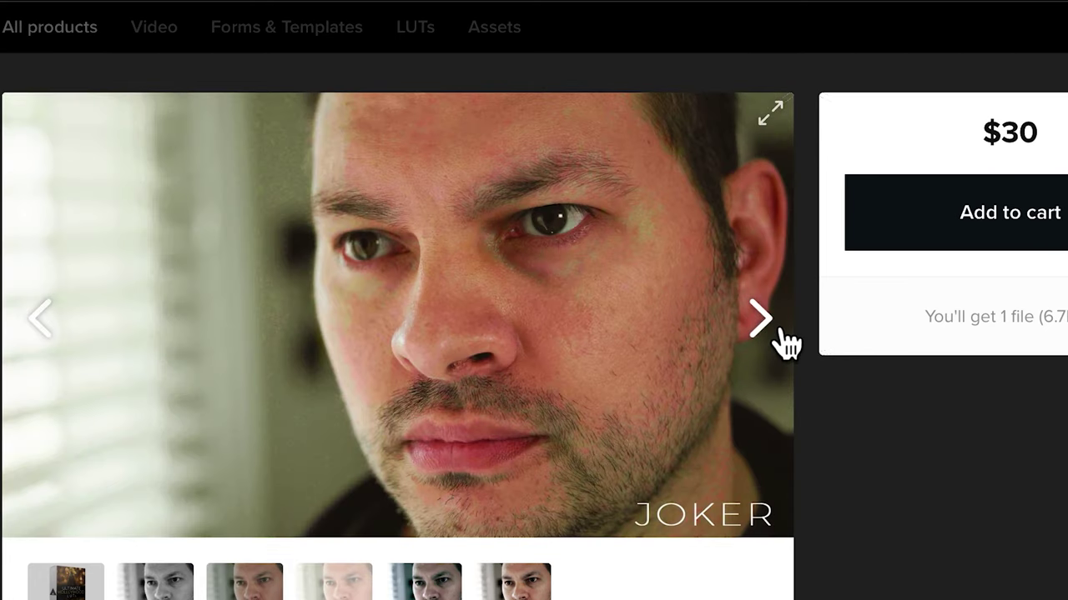
left_click(784, 342)
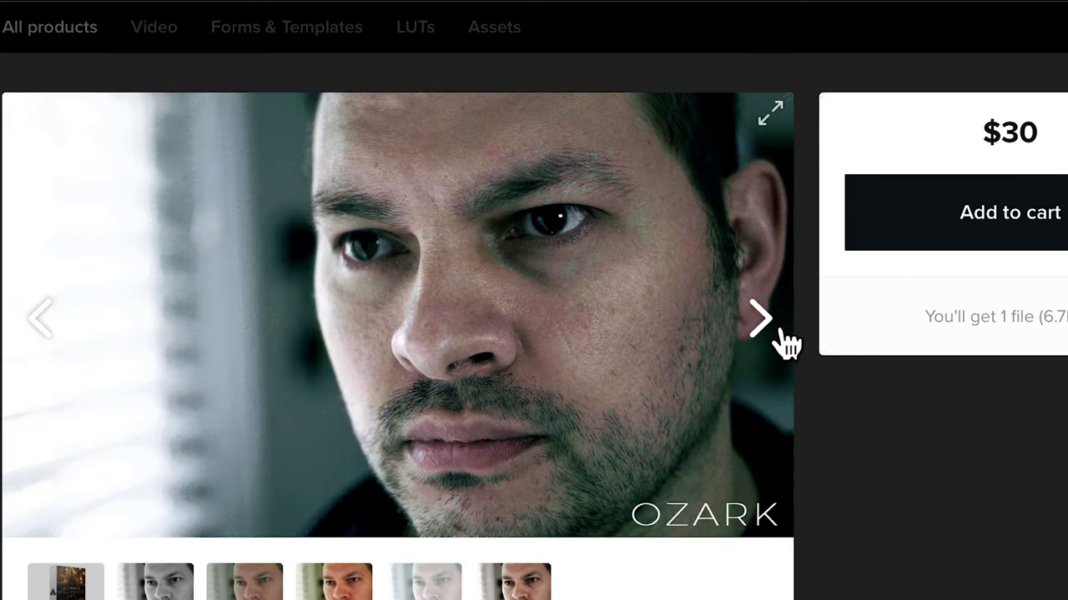
left_click(784, 342)
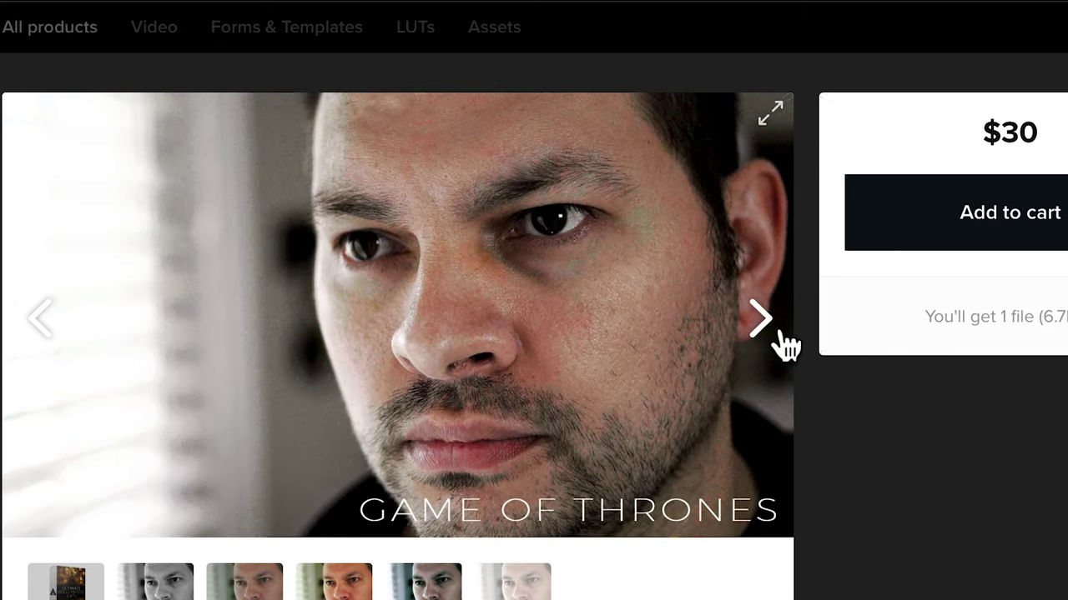
Read through the product description and return to the product box image.
scroll(784, 344, "down", 7)
scroll(782, 344, "down", 15)
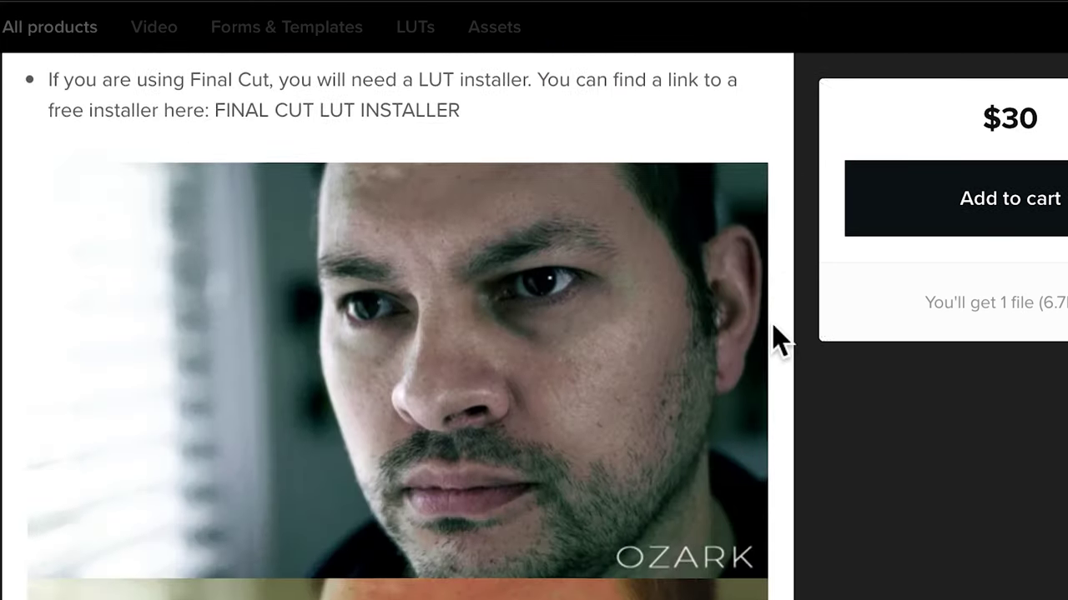
scroll(776, 338, "up", 15)
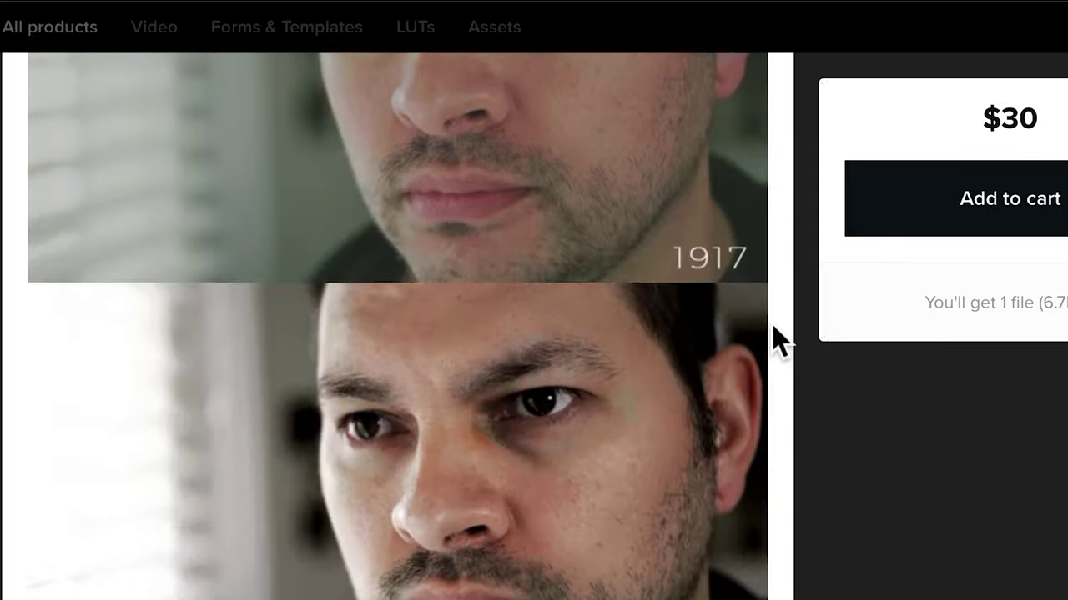
scroll(775, 338, "down", 4)
scroll(775, 338, "down", 2)
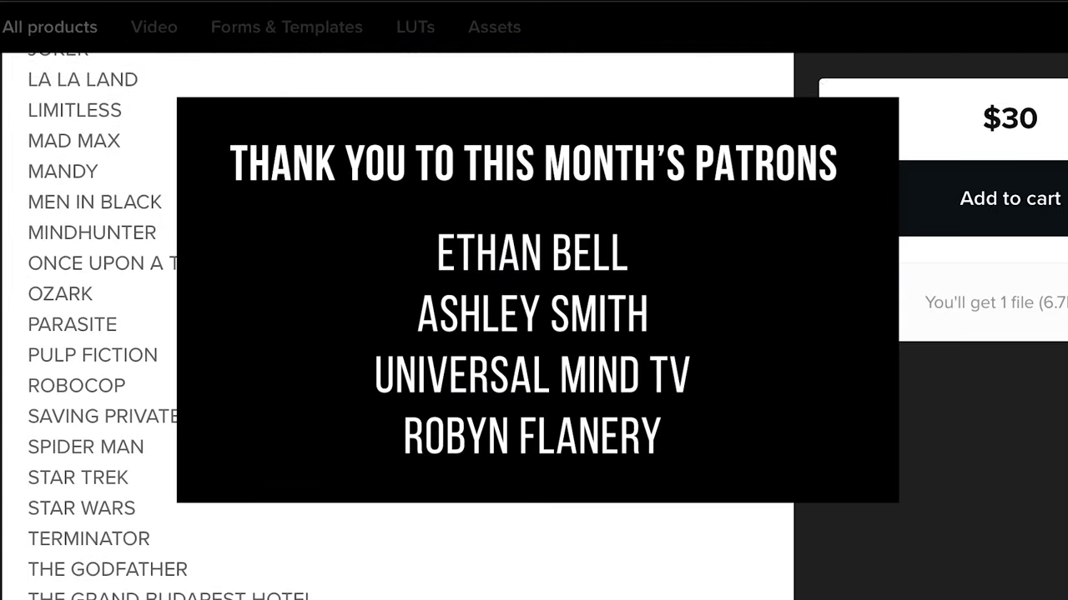
scroll(398, 326, "down", 6)
scroll(398, 325, "up", 12)
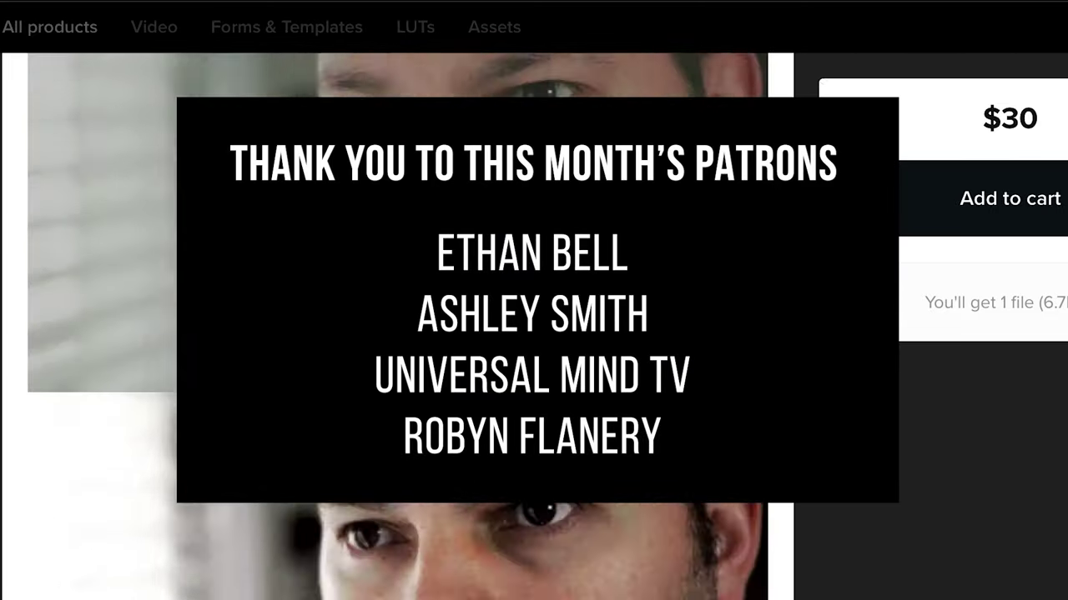
scroll(398, 325, "up", 10)
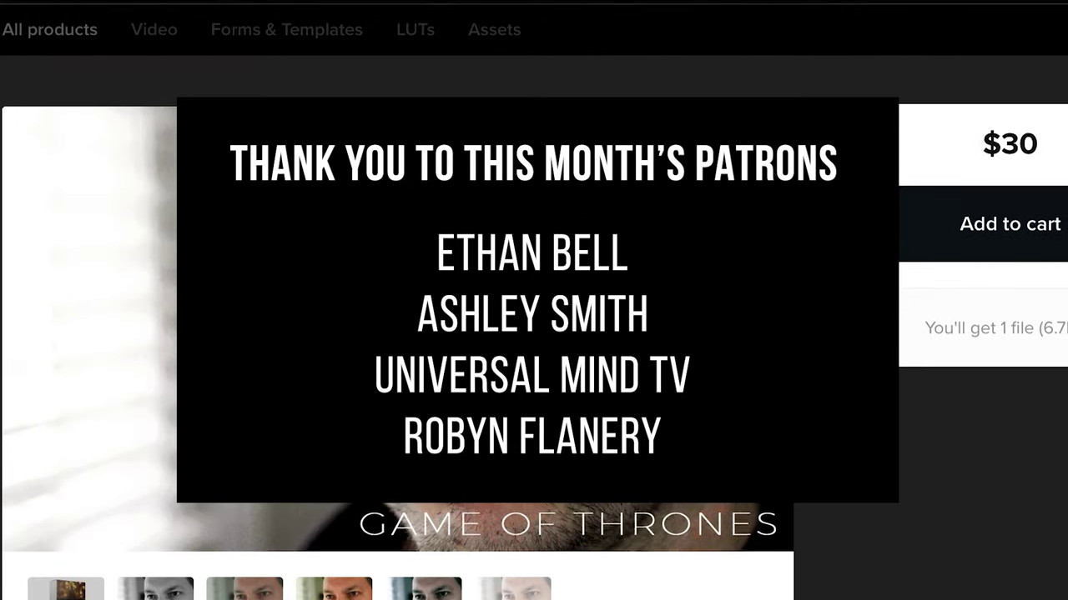
left_click(74, 592)
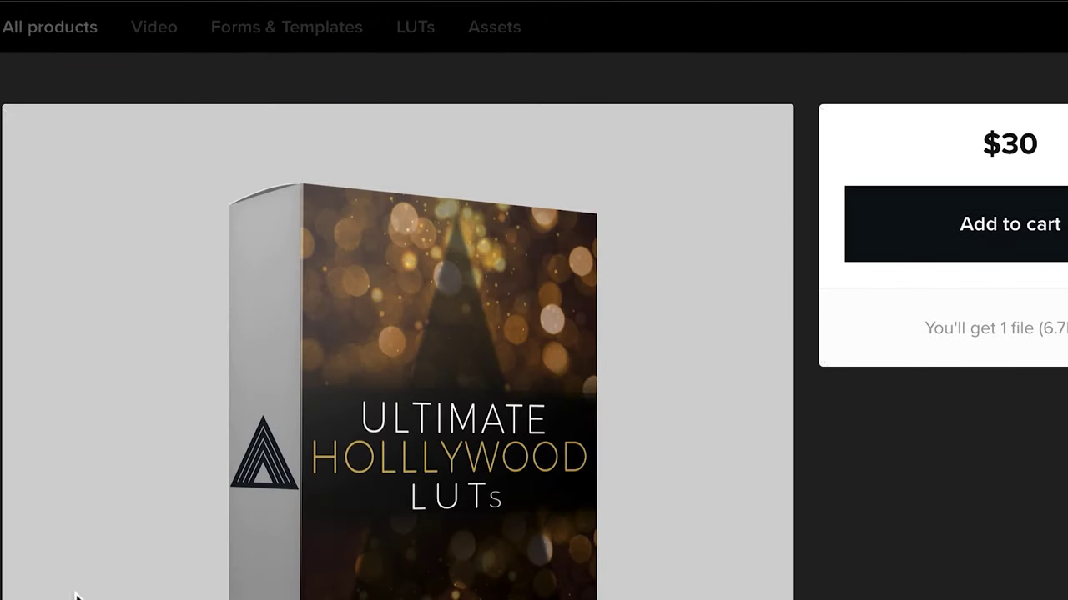
scroll(865, 539, "down", 1)
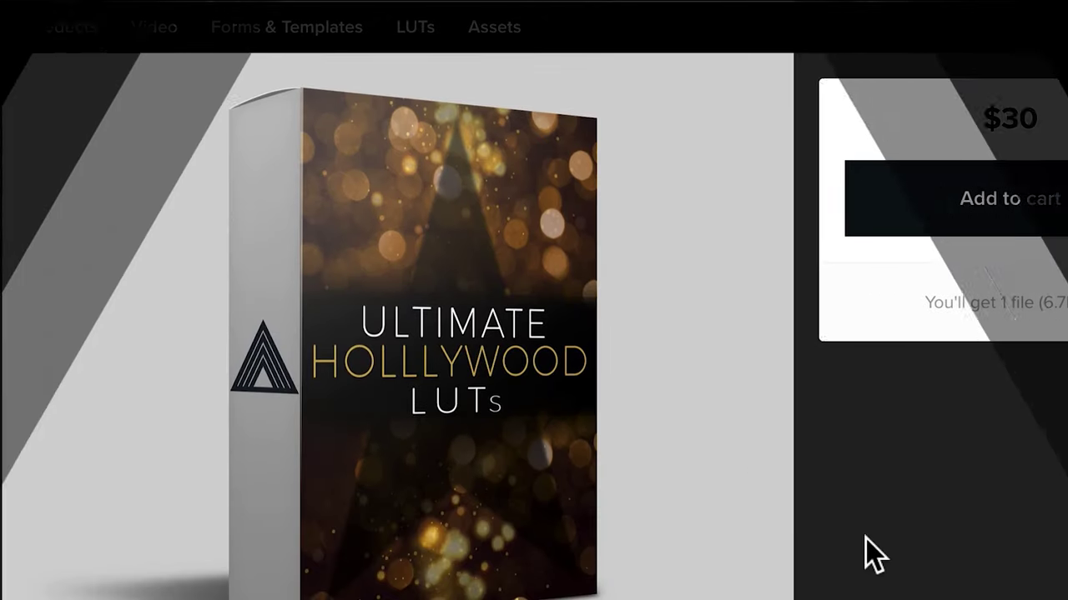